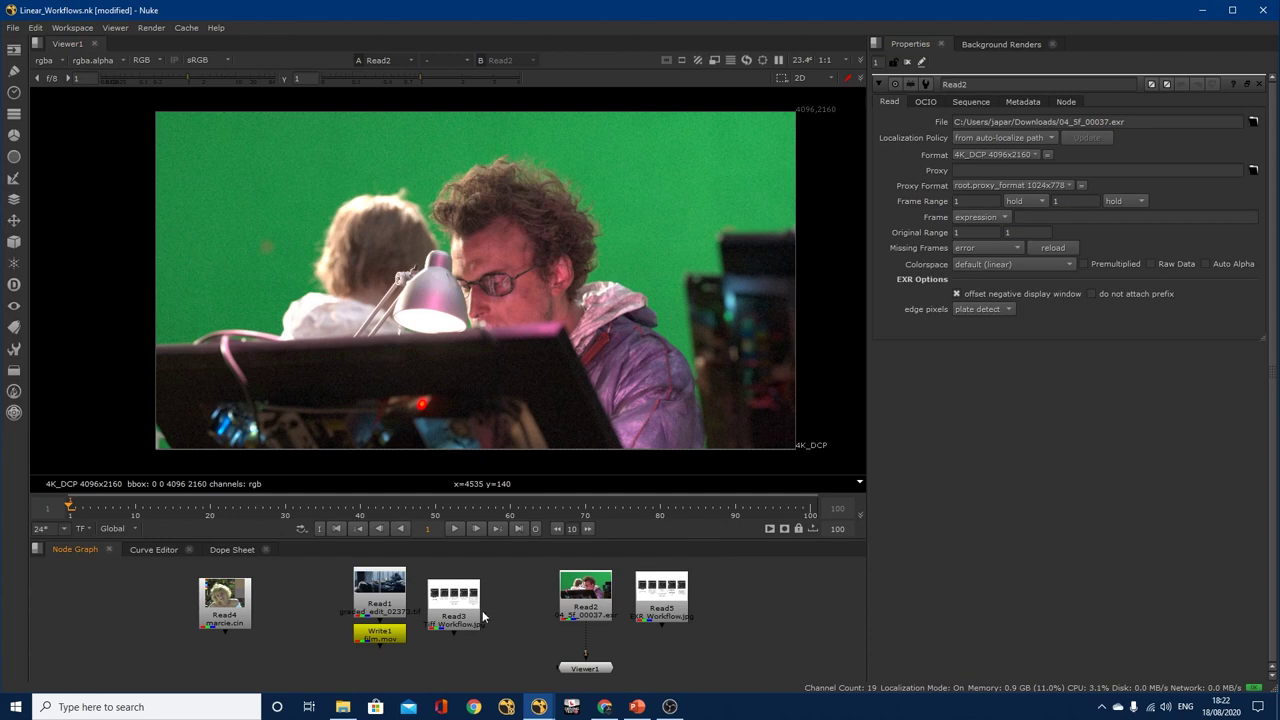
# View the TIFF workflow chart and the EXR workflow chart, and return the viewer to the 04_5f_00037.exr plate
pyautogui.click(463, 612)
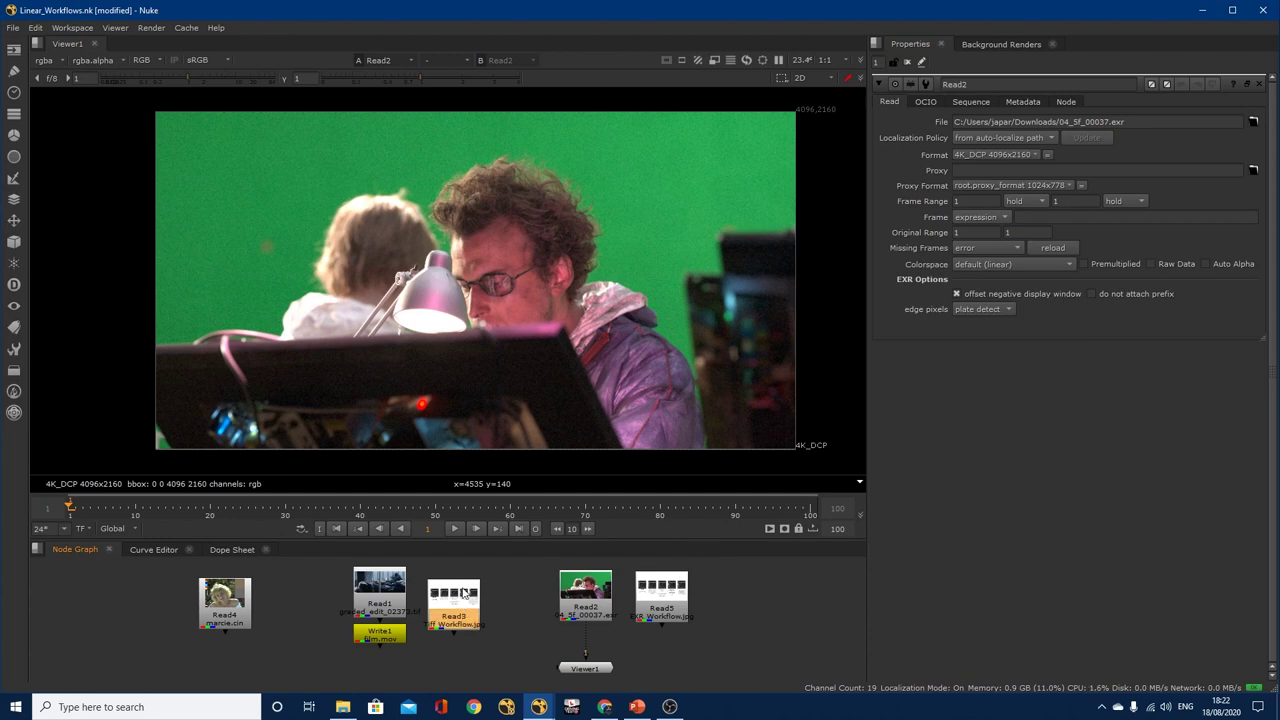
pyautogui.press('1')
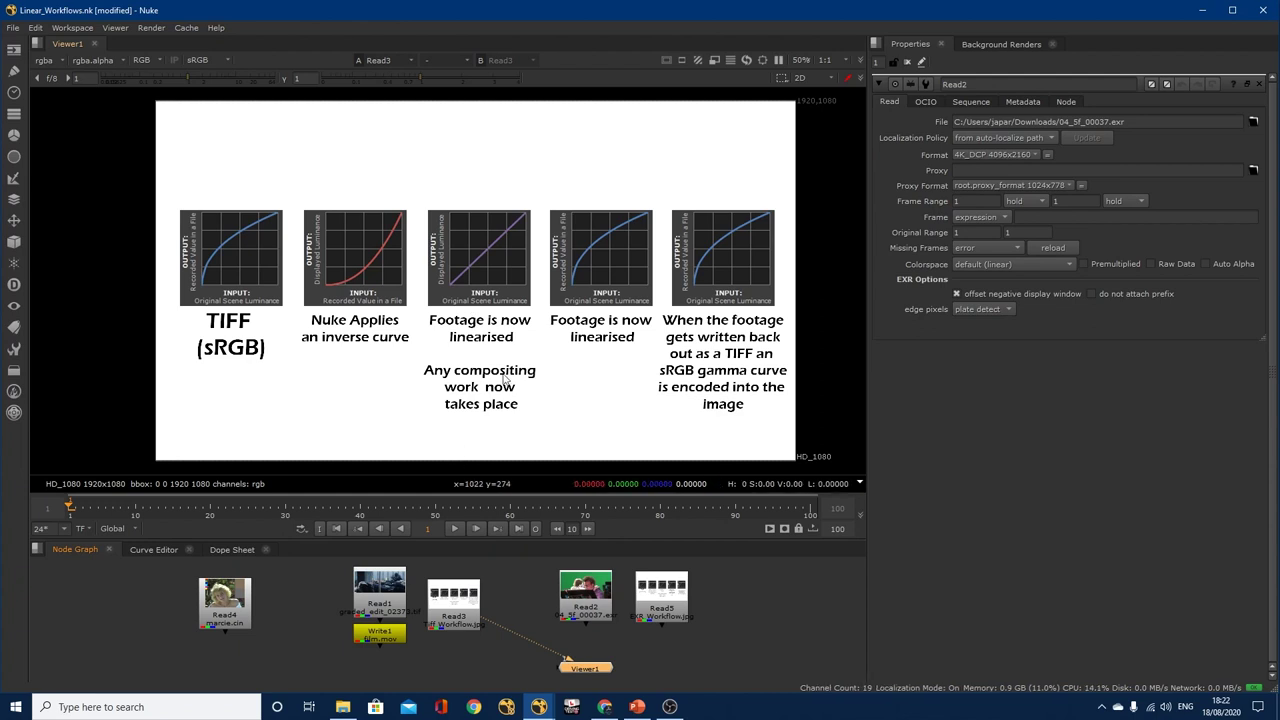
pyautogui.click(661, 598)
pyautogui.press('1')
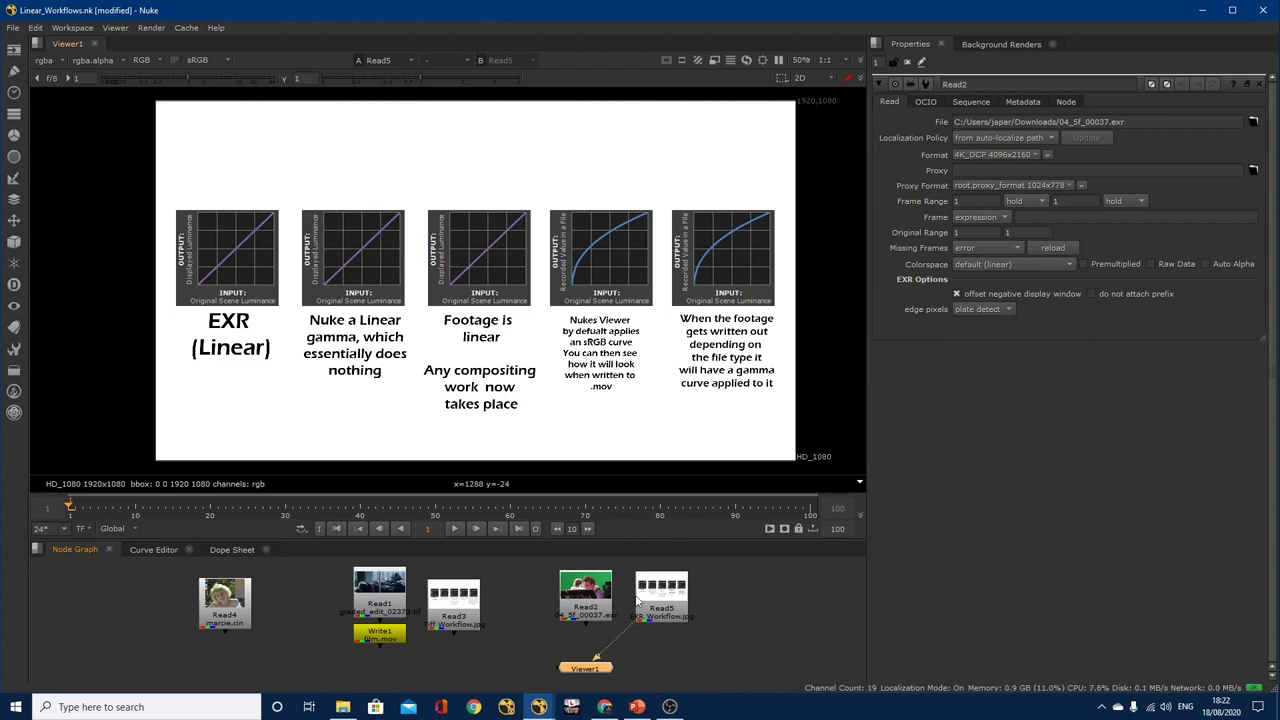
pyautogui.click(588, 605)
pyautogui.press('1')
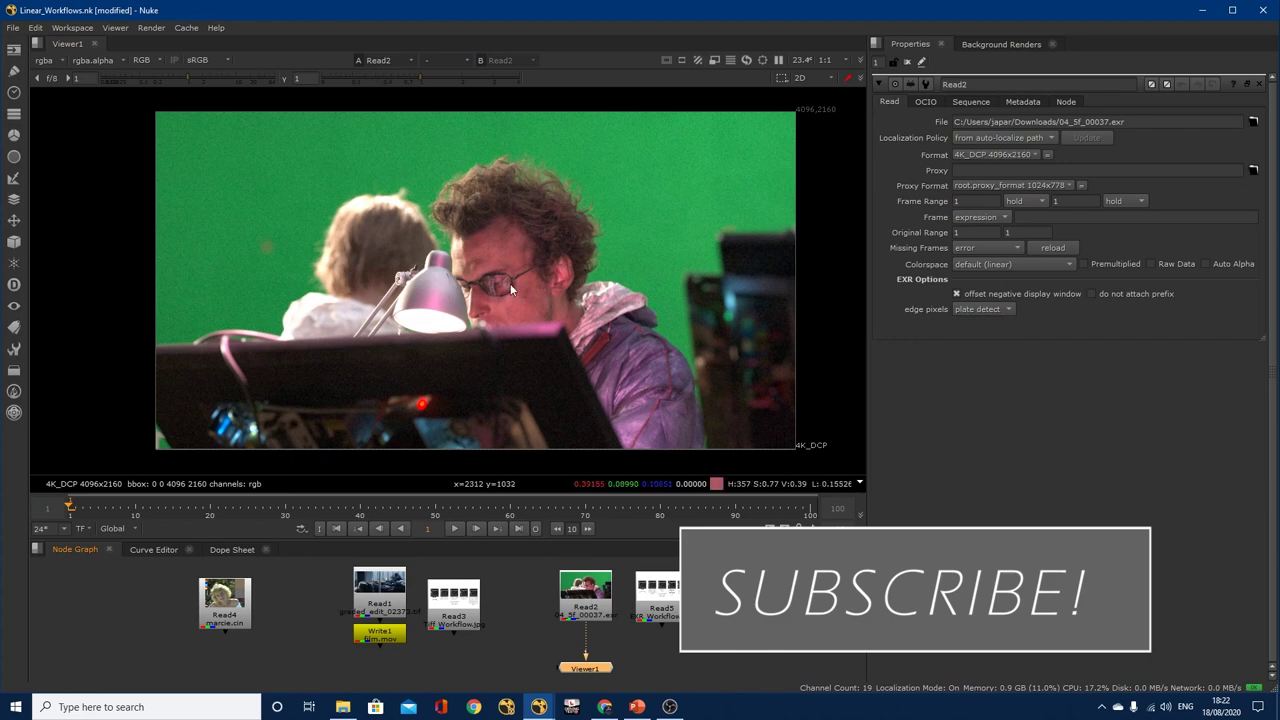
# Compare the green-screen EXR plate with the viewer process set to None and to sRGB, ending on sRGB
pyautogui.click(198, 62)
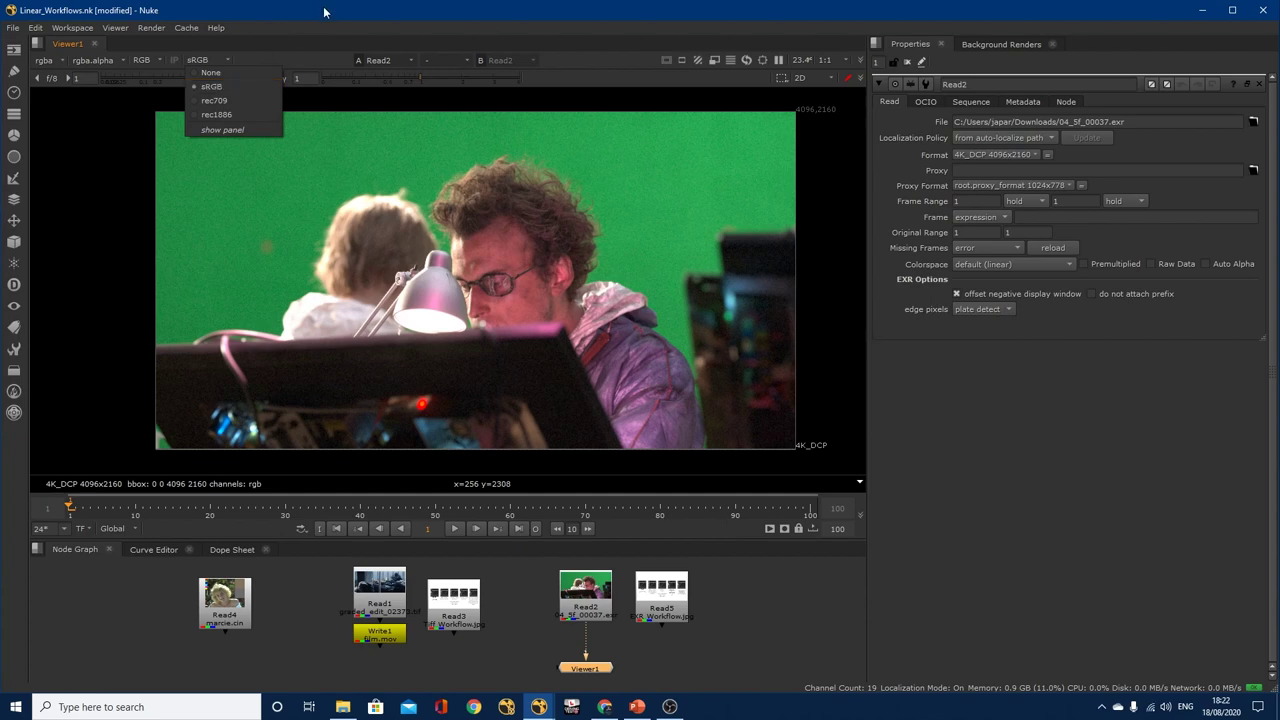
pyautogui.click(231, 87)
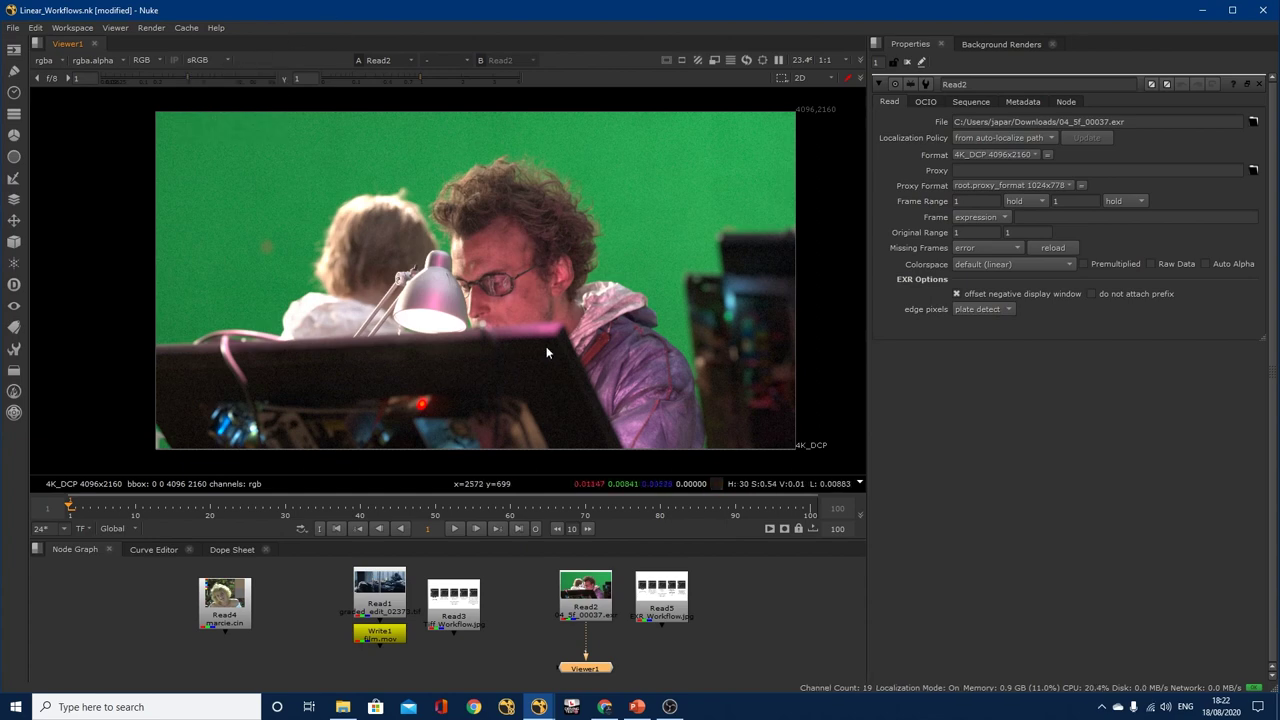
pyautogui.click(221, 61)
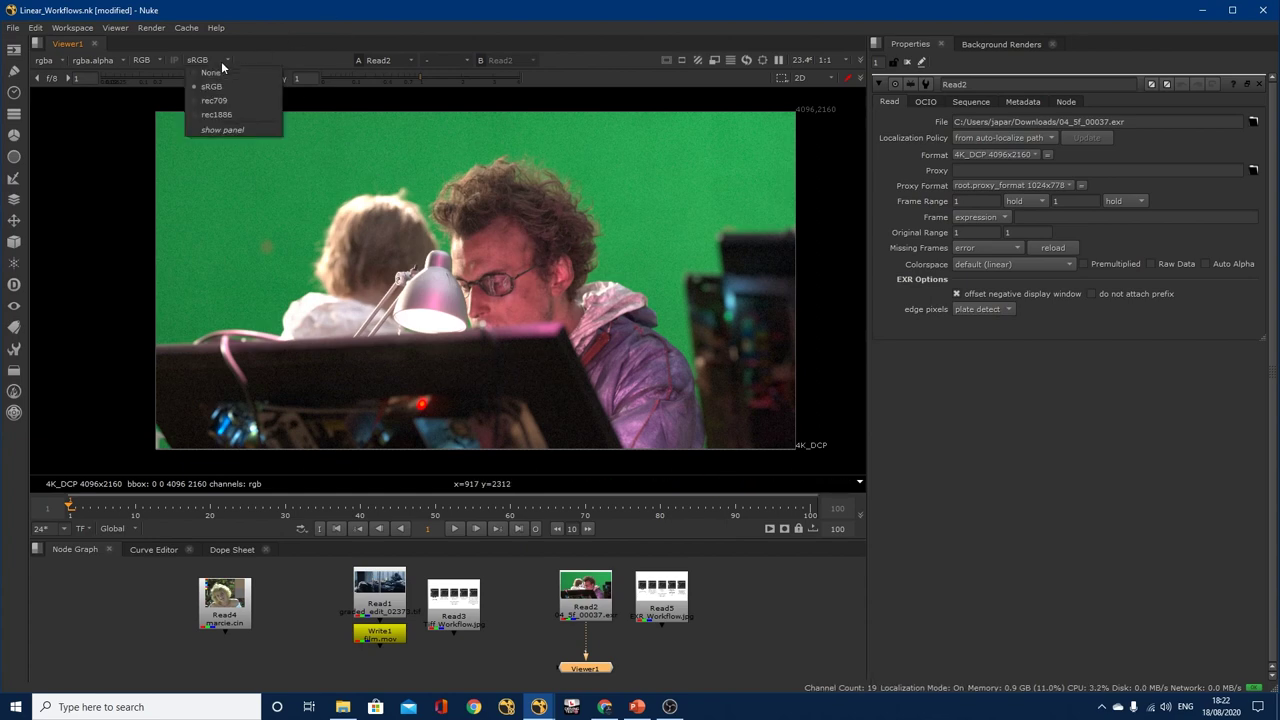
pyautogui.click(211, 73)
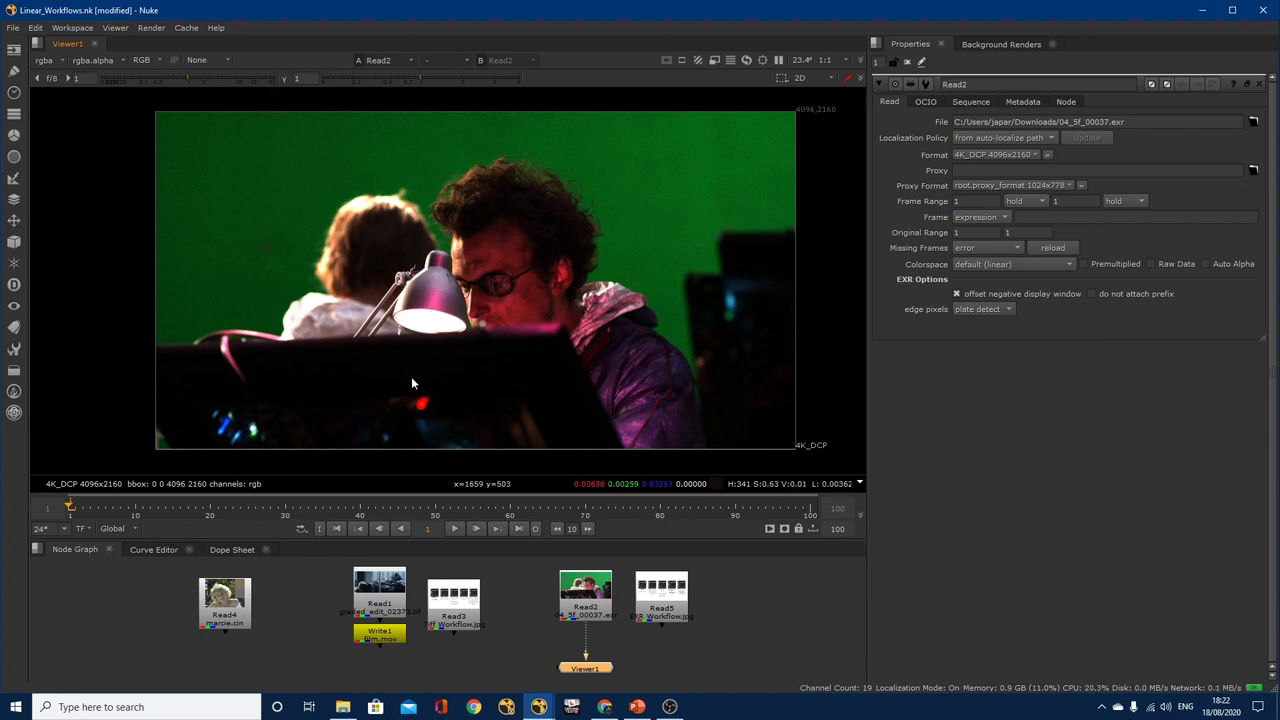
pyautogui.click(224, 62)
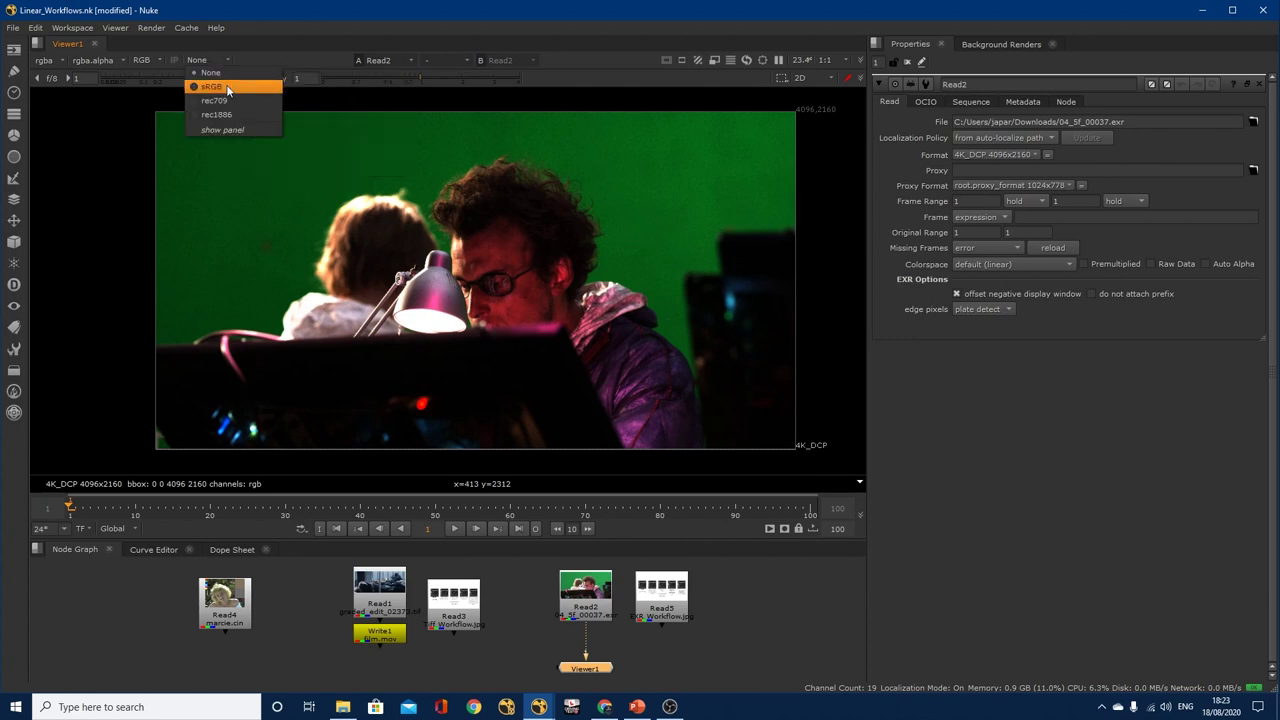
pyautogui.click(228, 87)
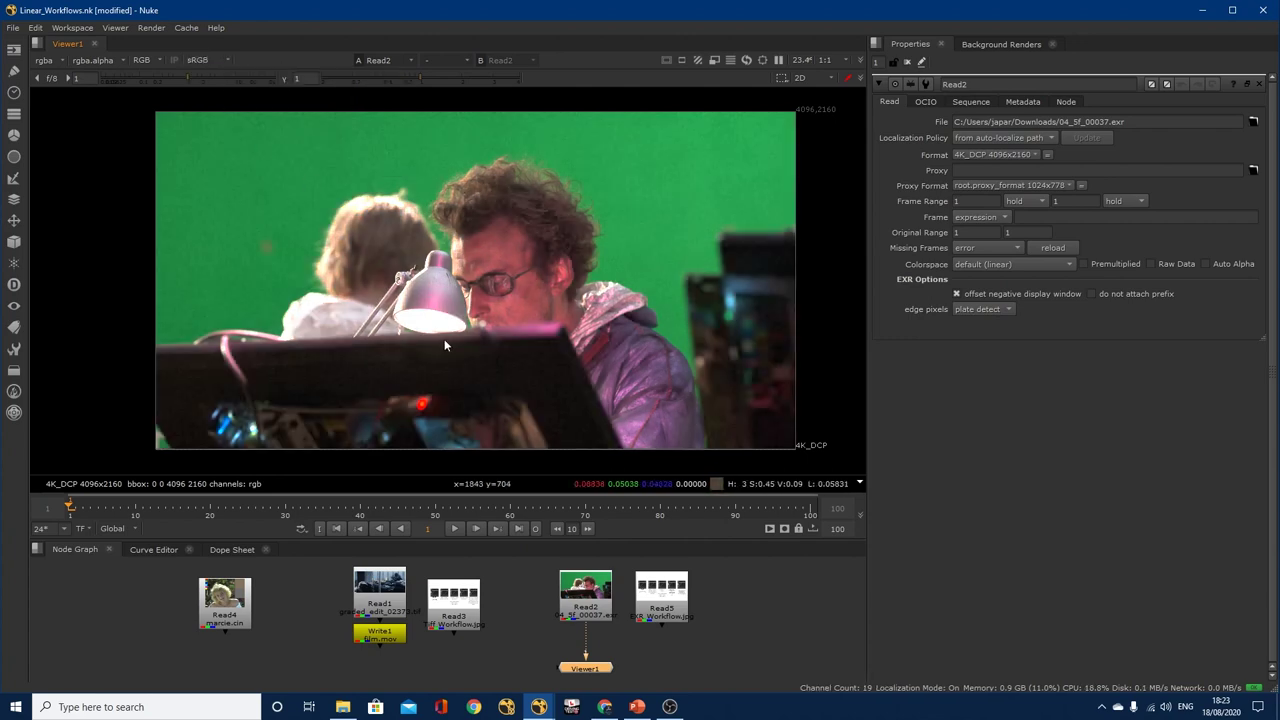
# Review the EXR workflow chart in the viewer and switch back to the green-screen EXR plate
pyautogui.click(661, 595)
pyautogui.press('1')
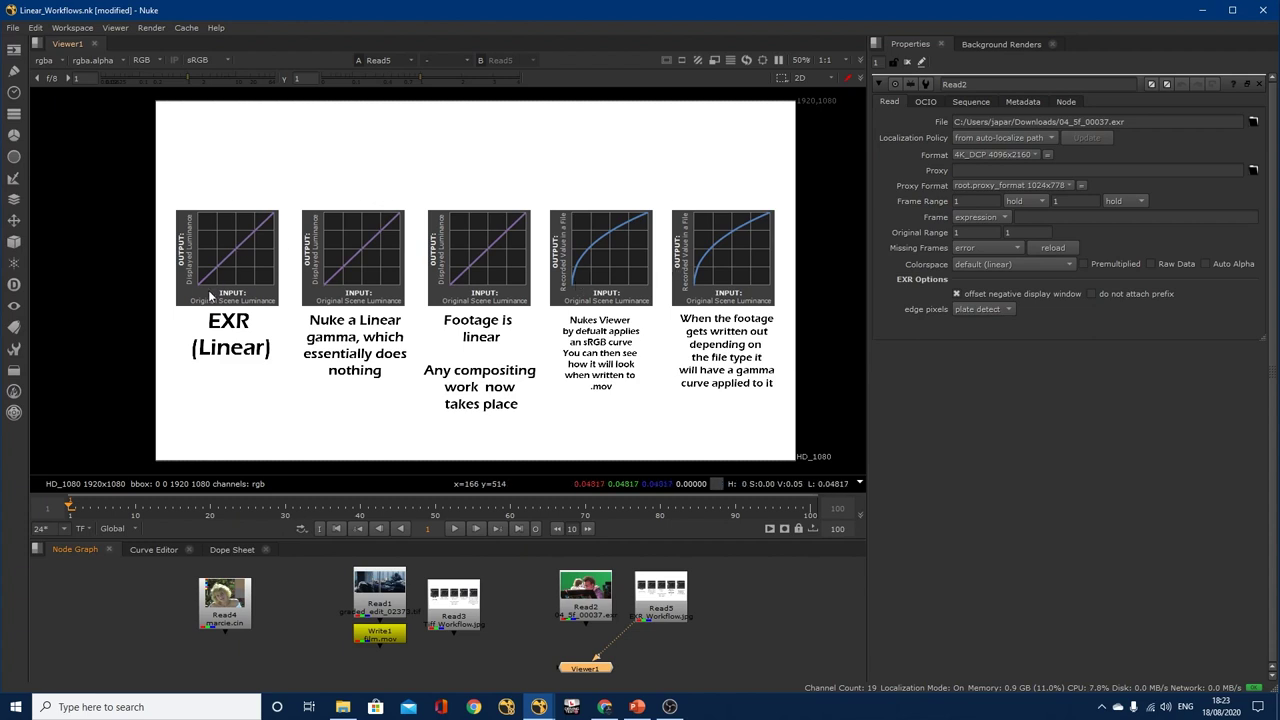
pyautogui.click(577, 607)
pyautogui.press('1')
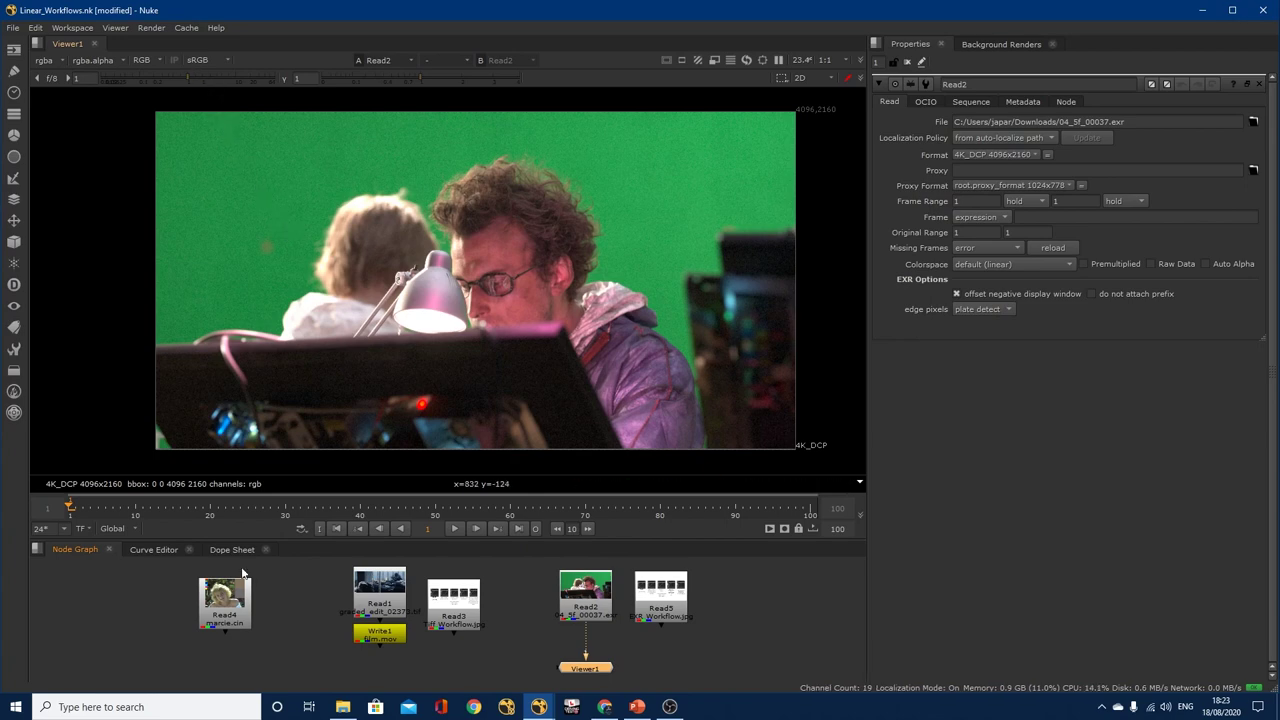
# Connect the viewer to the marcie.cin Read node and move the pair away from the other nodes, with the Read properties open
pyautogui.moveTo(588, 636); pyautogui.dragTo(228, 612)
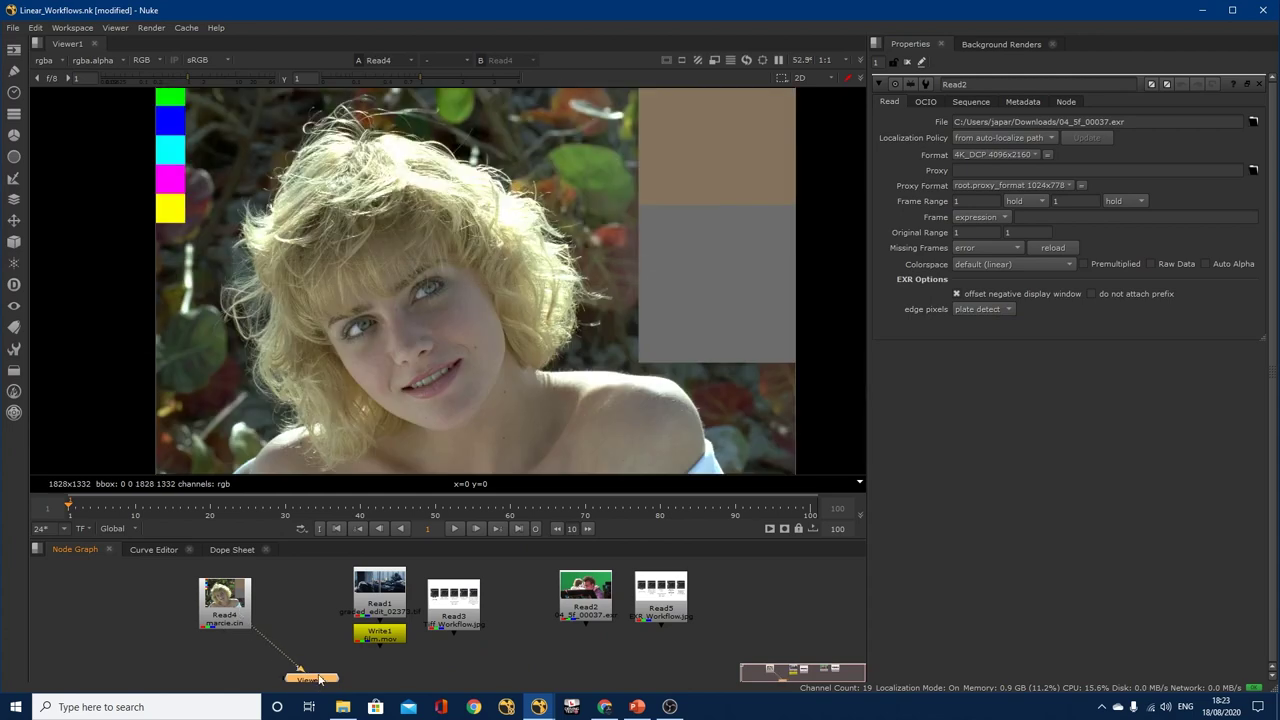
pyautogui.moveTo(312, 682); pyautogui.dragTo(220, 658)
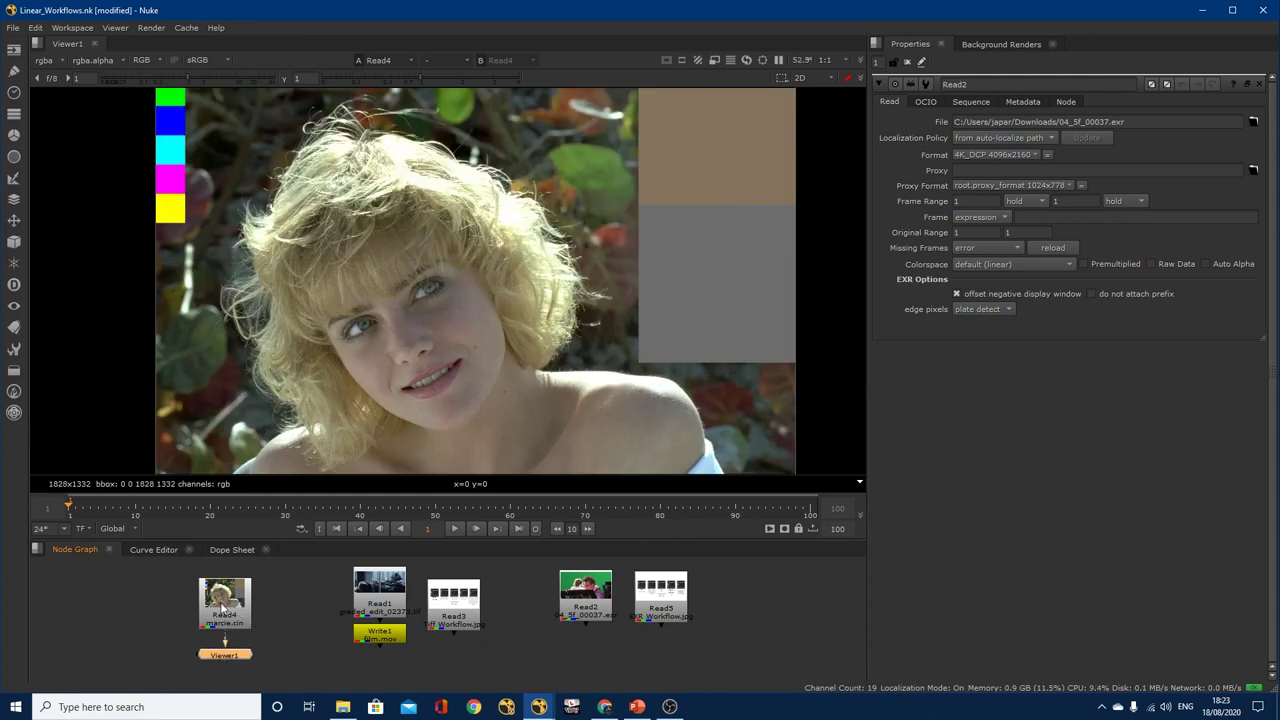
pyautogui.doubleClick(222, 605)
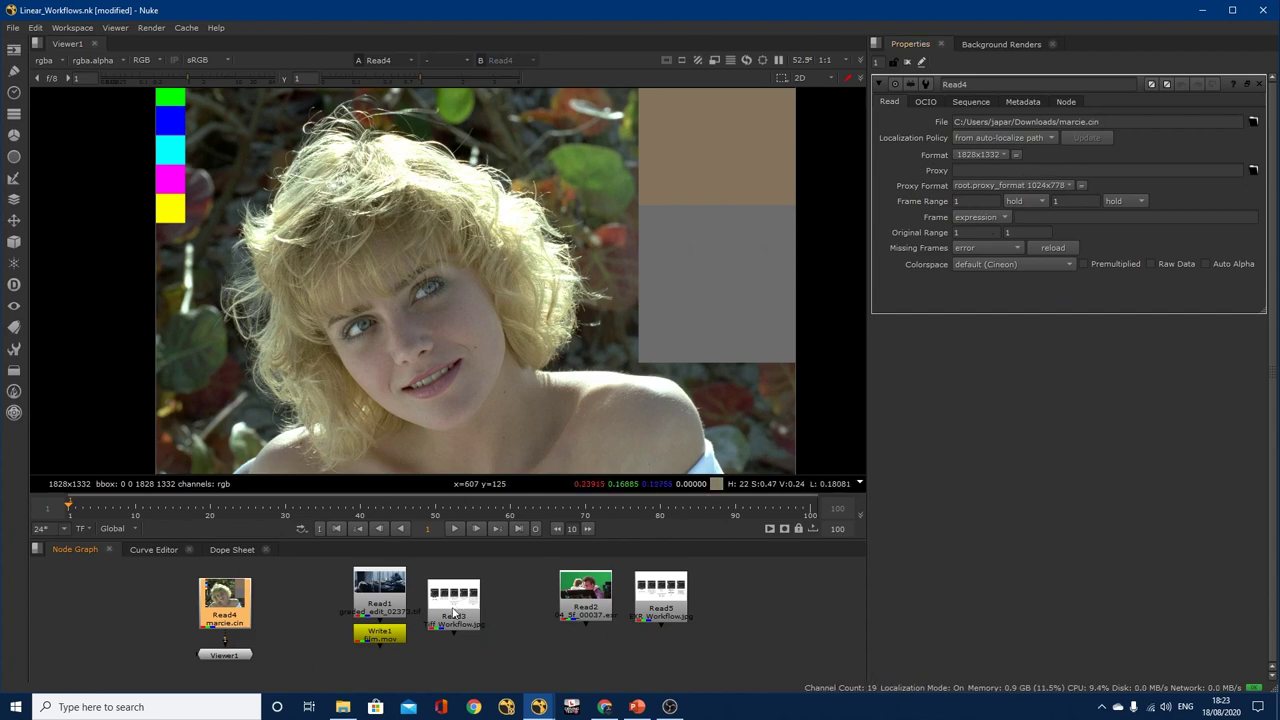
pyautogui.moveTo(220, 600); pyautogui.dragTo(157, 601)
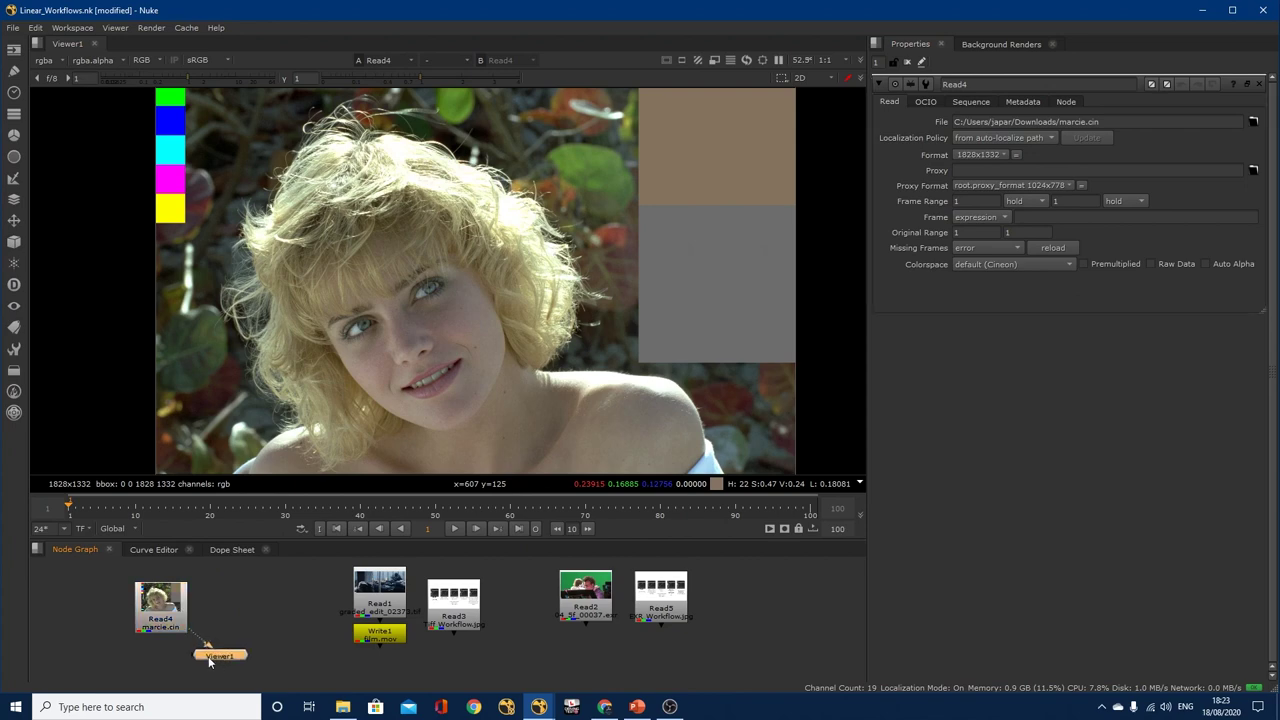
pyautogui.moveTo(227, 655); pyautogui.dragTo(164, 657)
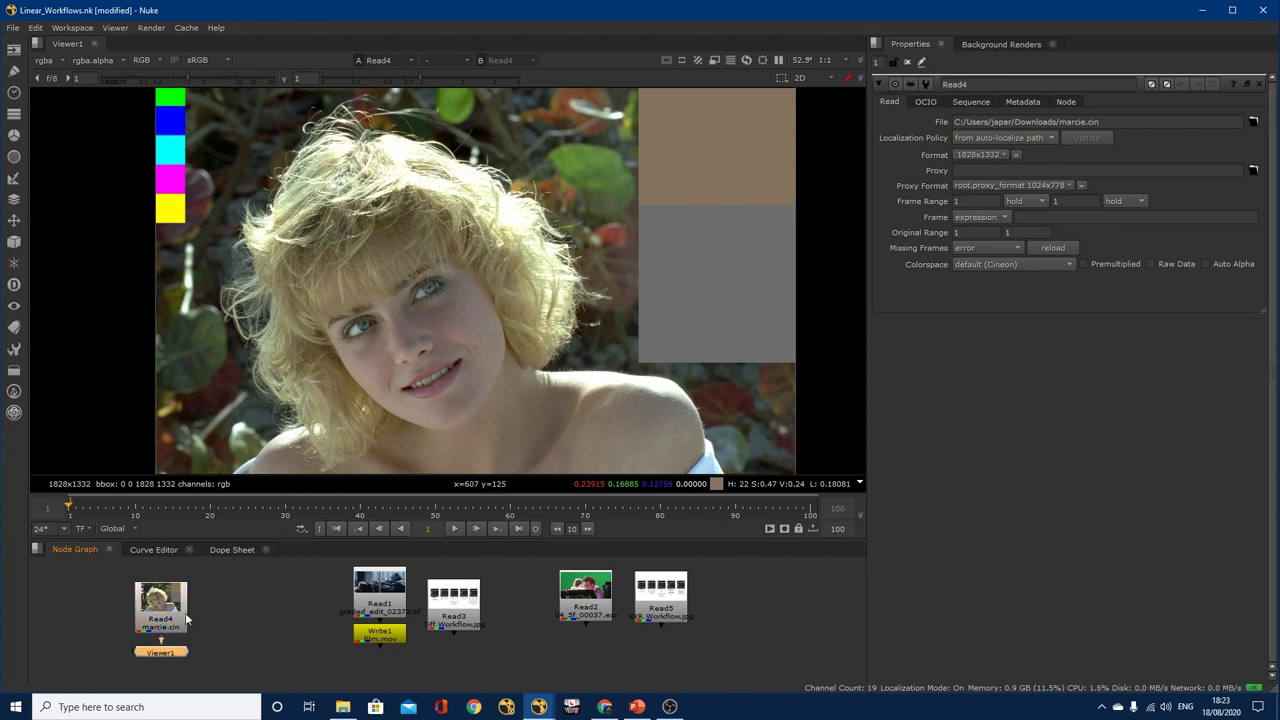
# Open the project's color settings and display the Cineon lookup curve
pyautogui.click(270, 631)
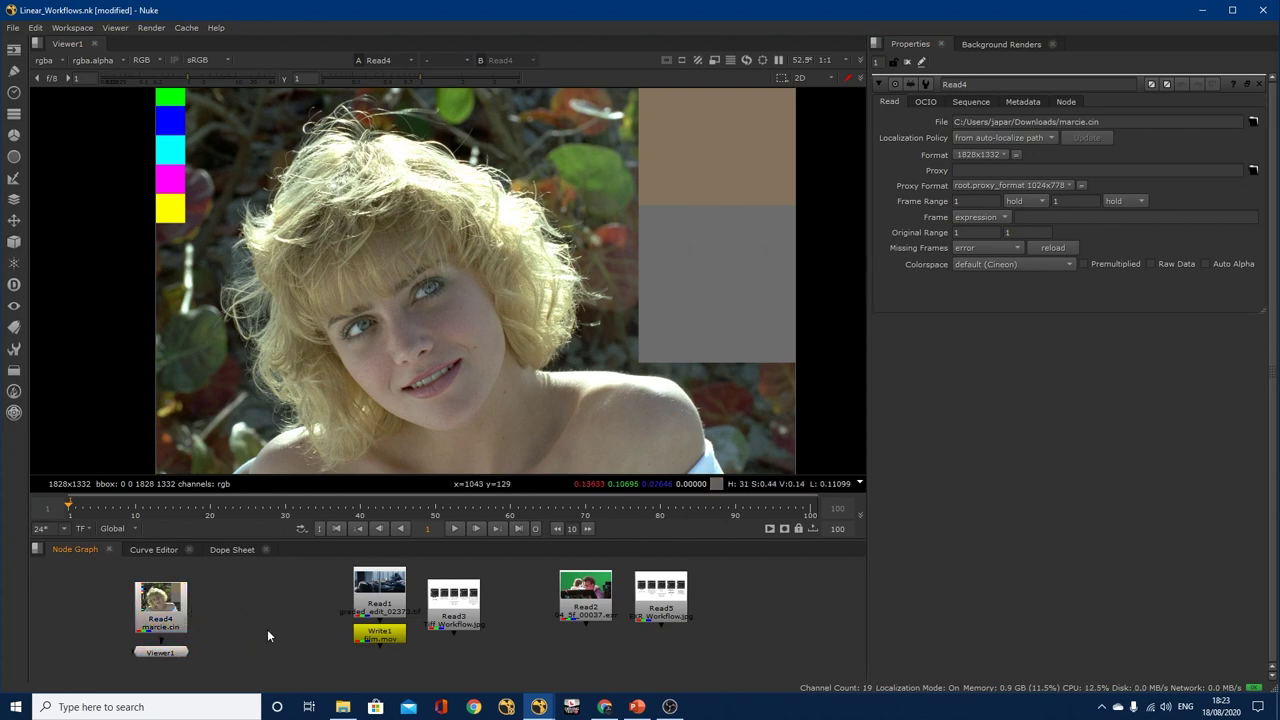
pyautogui.press('s')
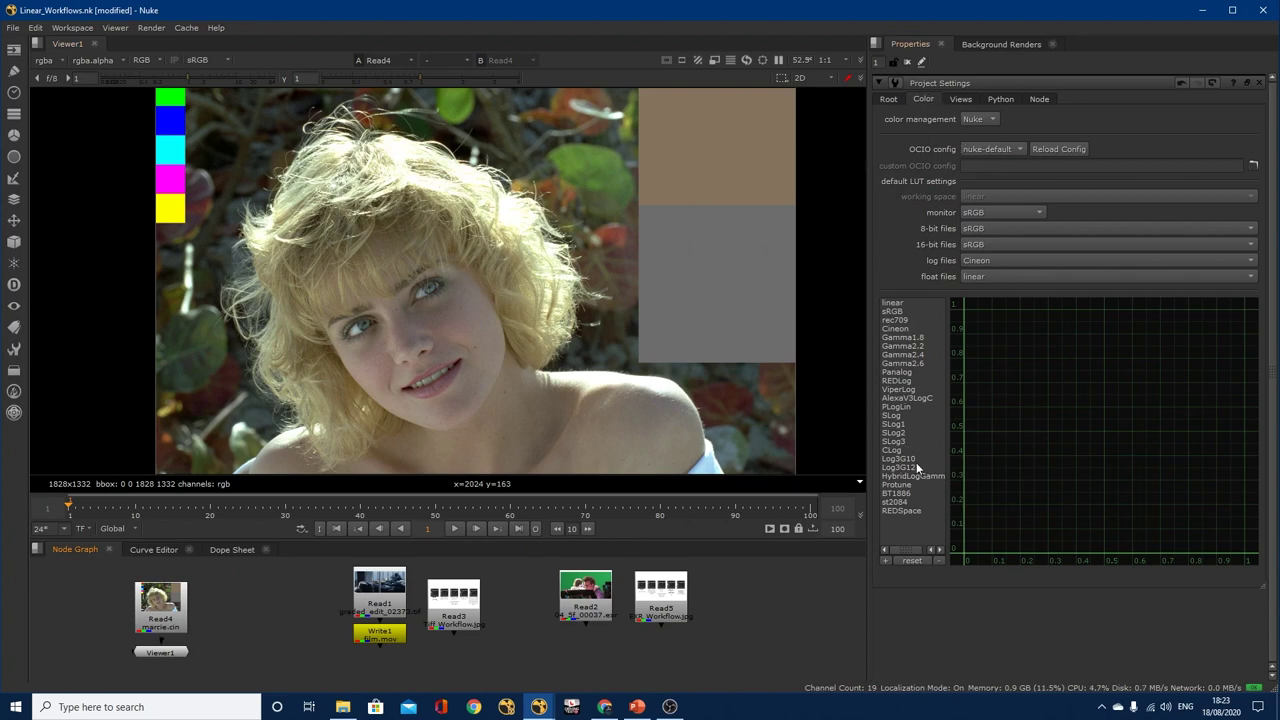
pyautogui.click(907, 329)
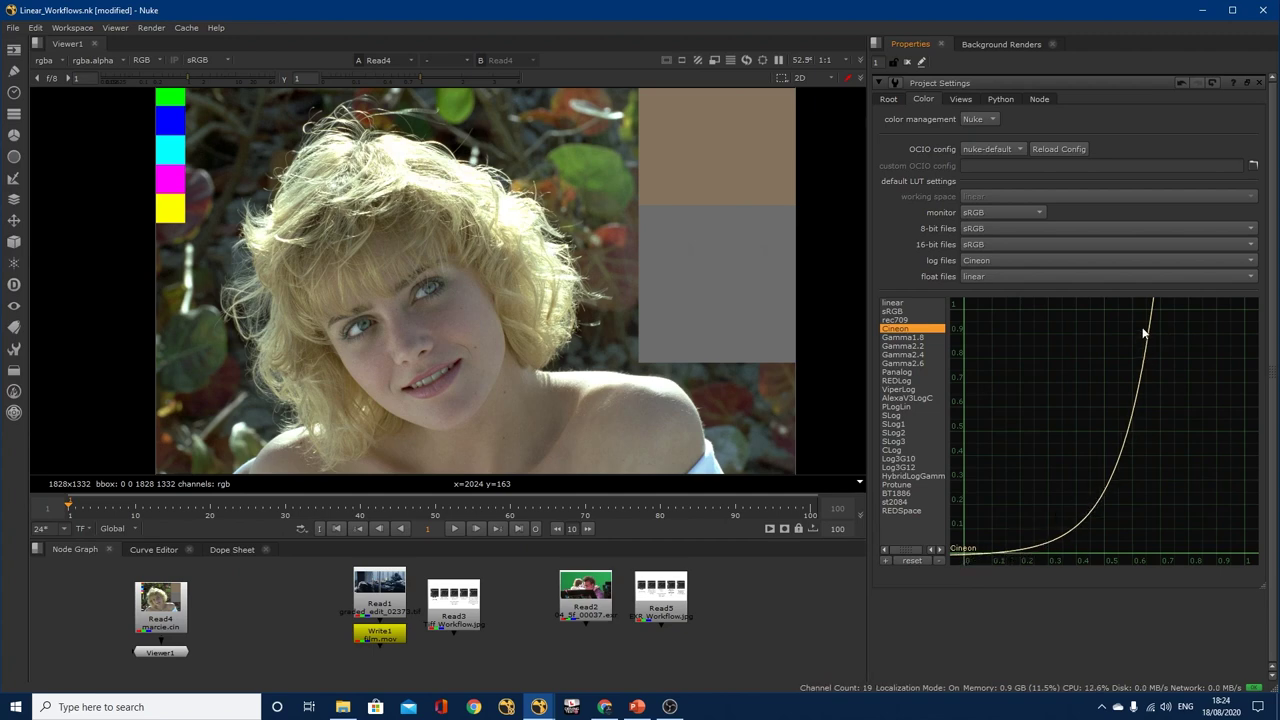
# View the TIFF workflow chart to compare its curves with the Cineon one, and return to the marcie.cin image
pyautogui.click(455, 607)
pyautogui.press('1')
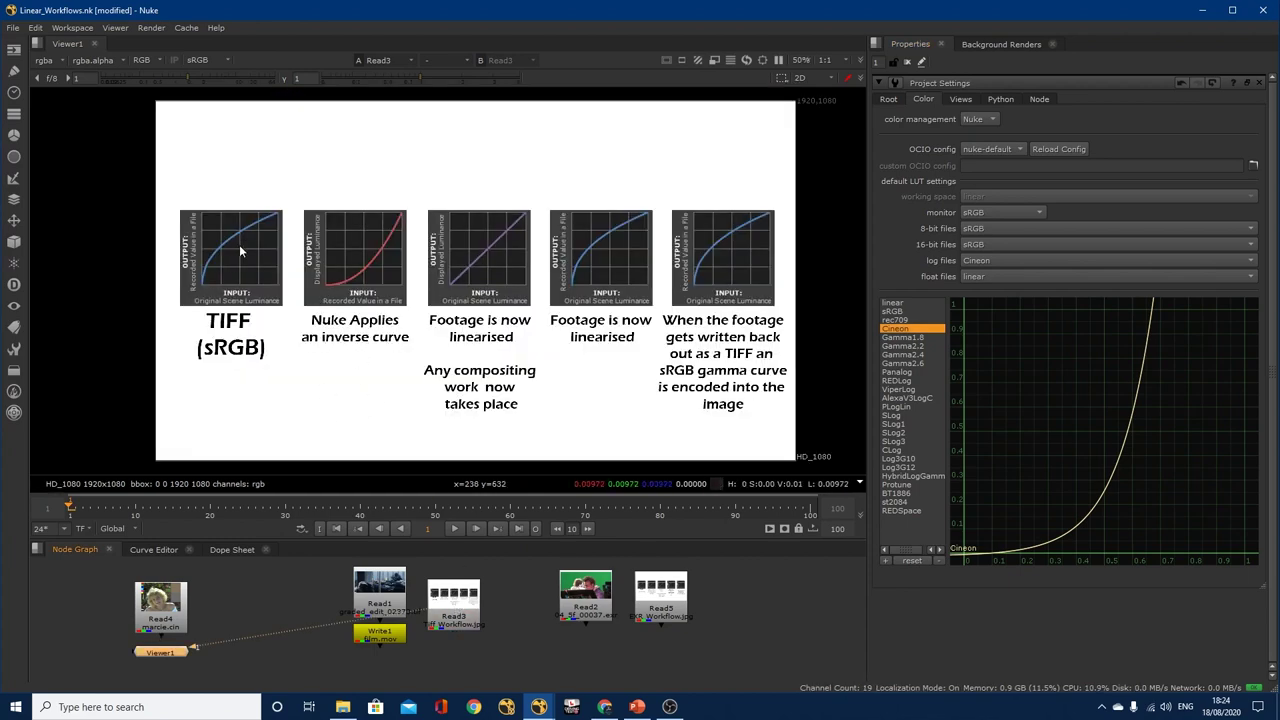
pyautogui.click(178, 604)
pyautogui.press('1')
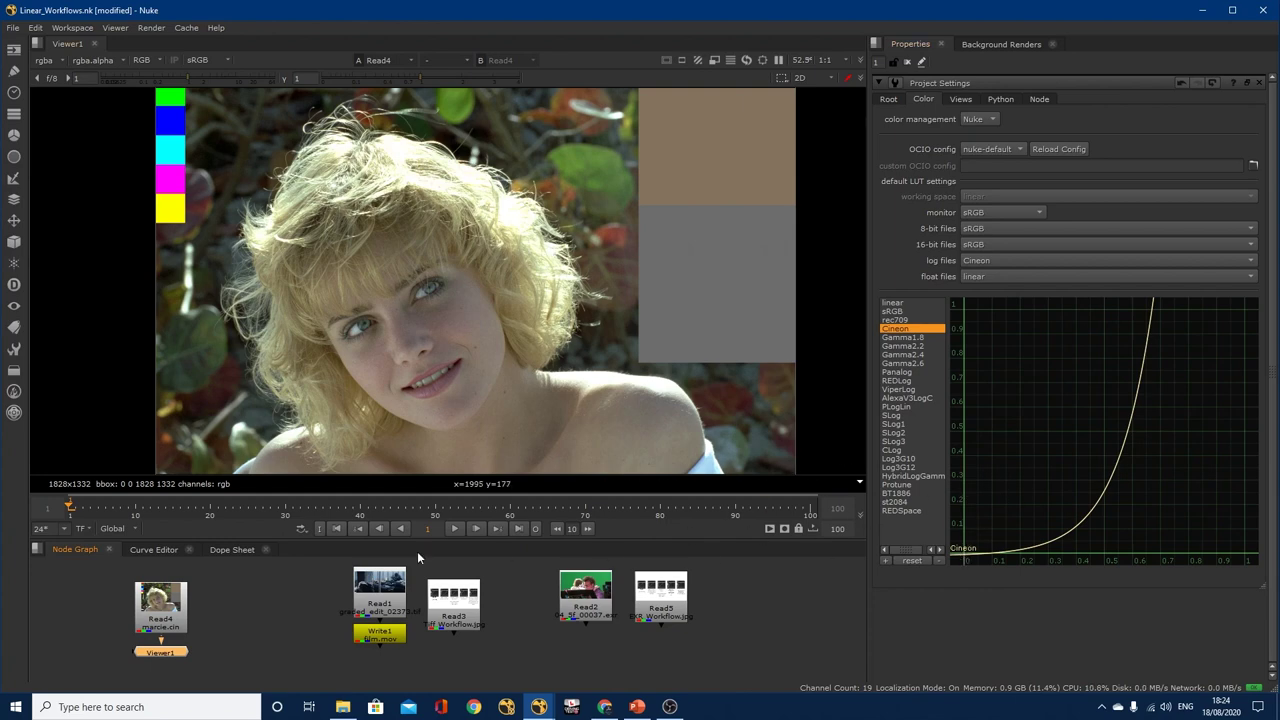
# Compare the marcie.cin image with the viewer process set to rec709 and to sRGB, ending on sRGB
pyautogui.click(155, 613)
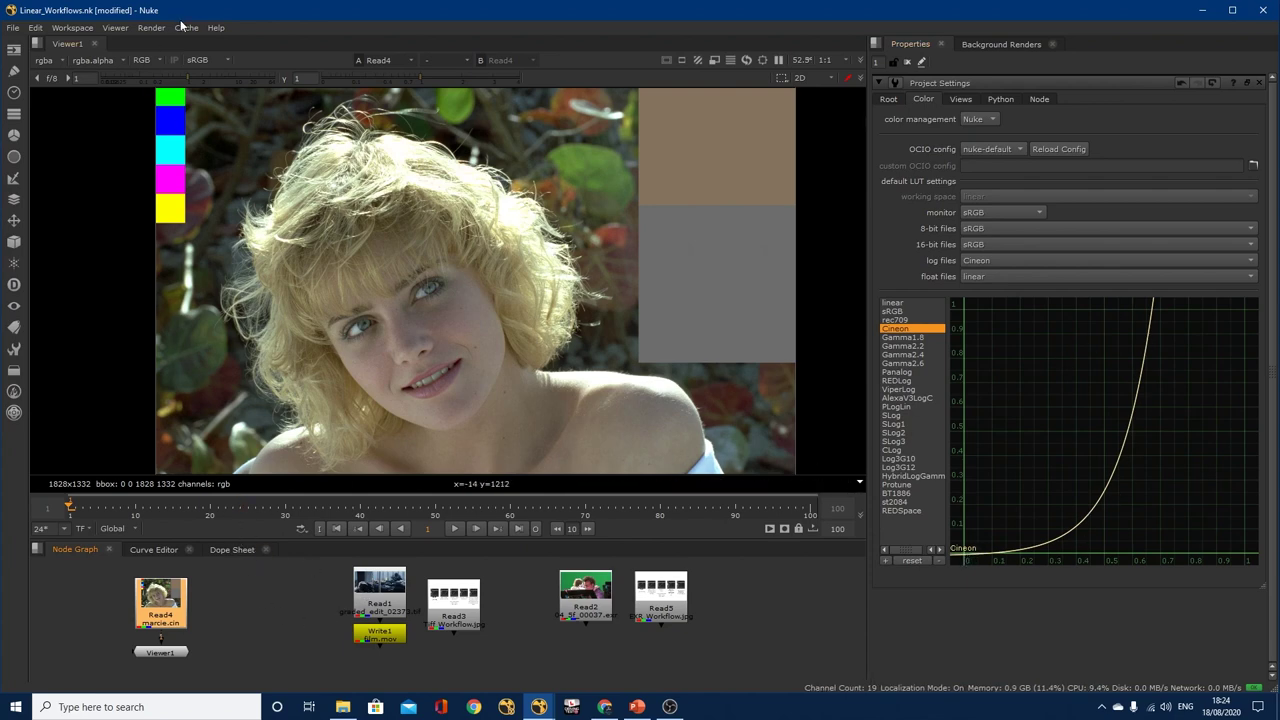
pyautogui.click(887, 100)
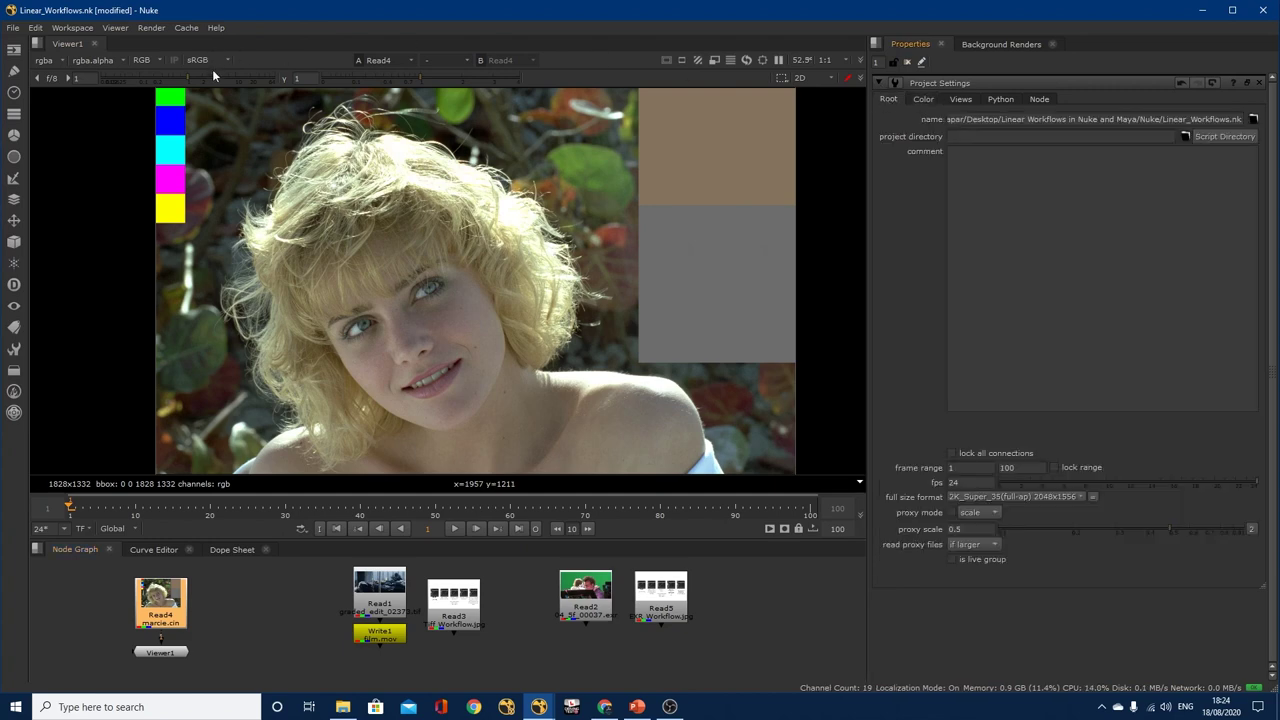
pyautogui.click(206, 61)
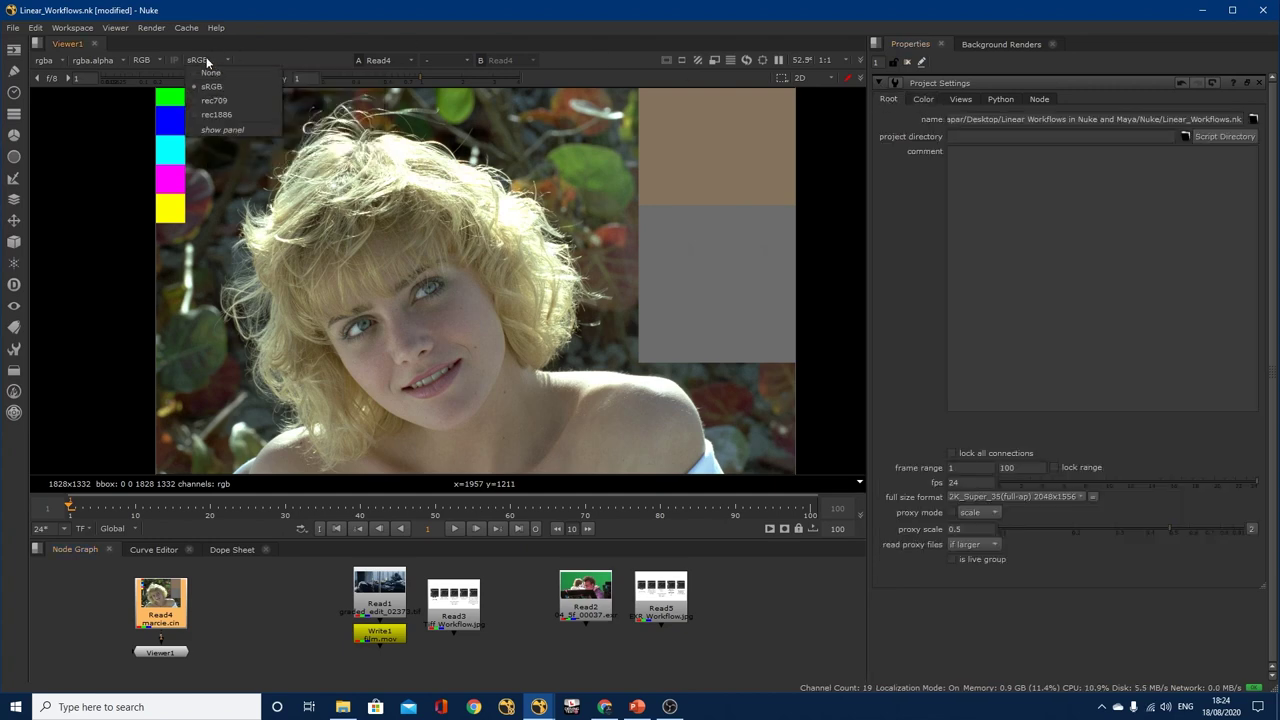
pyautogui.click(238, 103)
pyautogui.click(220, 61)
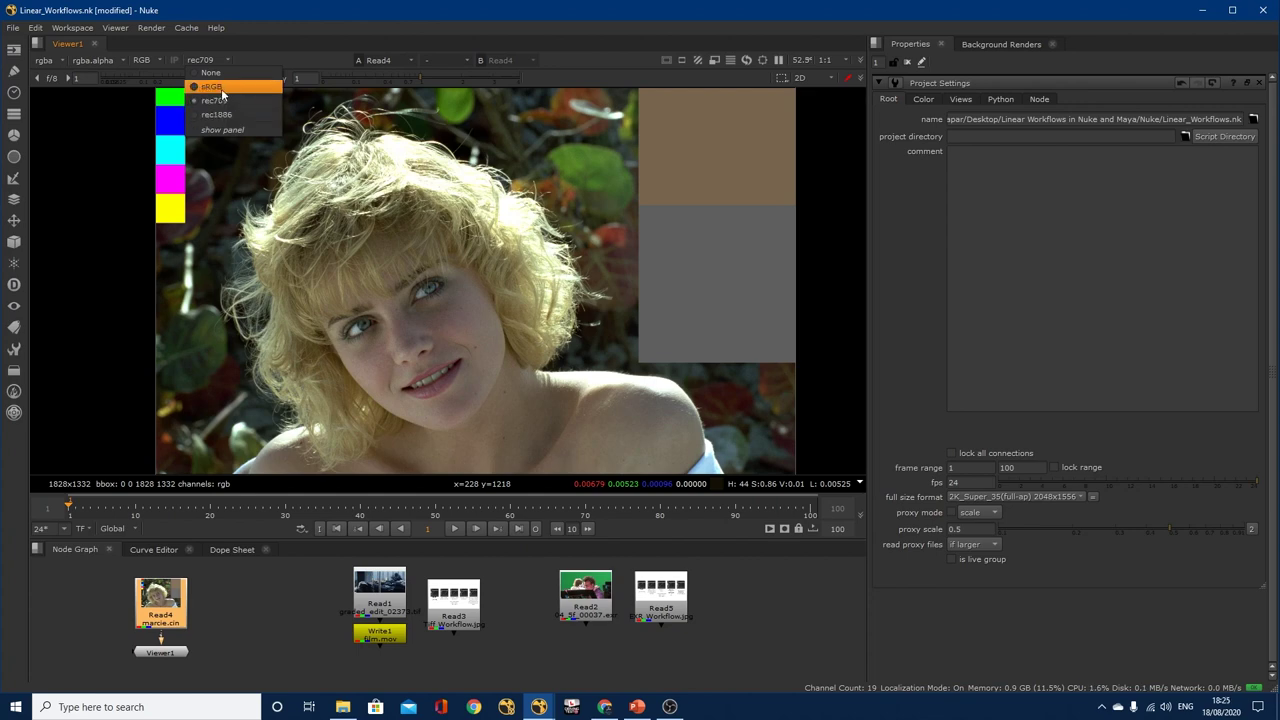
pyautogui.click(221, 88)
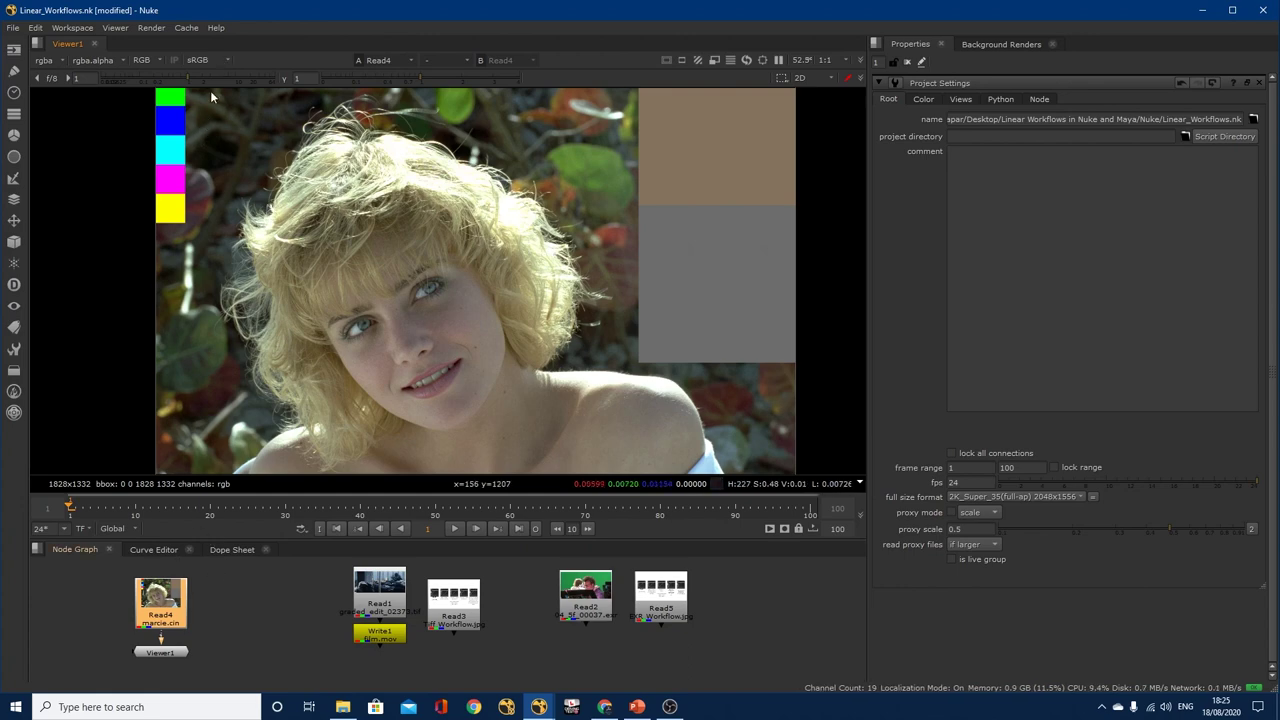
# Show the Cineon curve again and compare marcie.cin with the viewer process on None and on sRGB, ending on sRGB
pyautogui.click(923, 99)
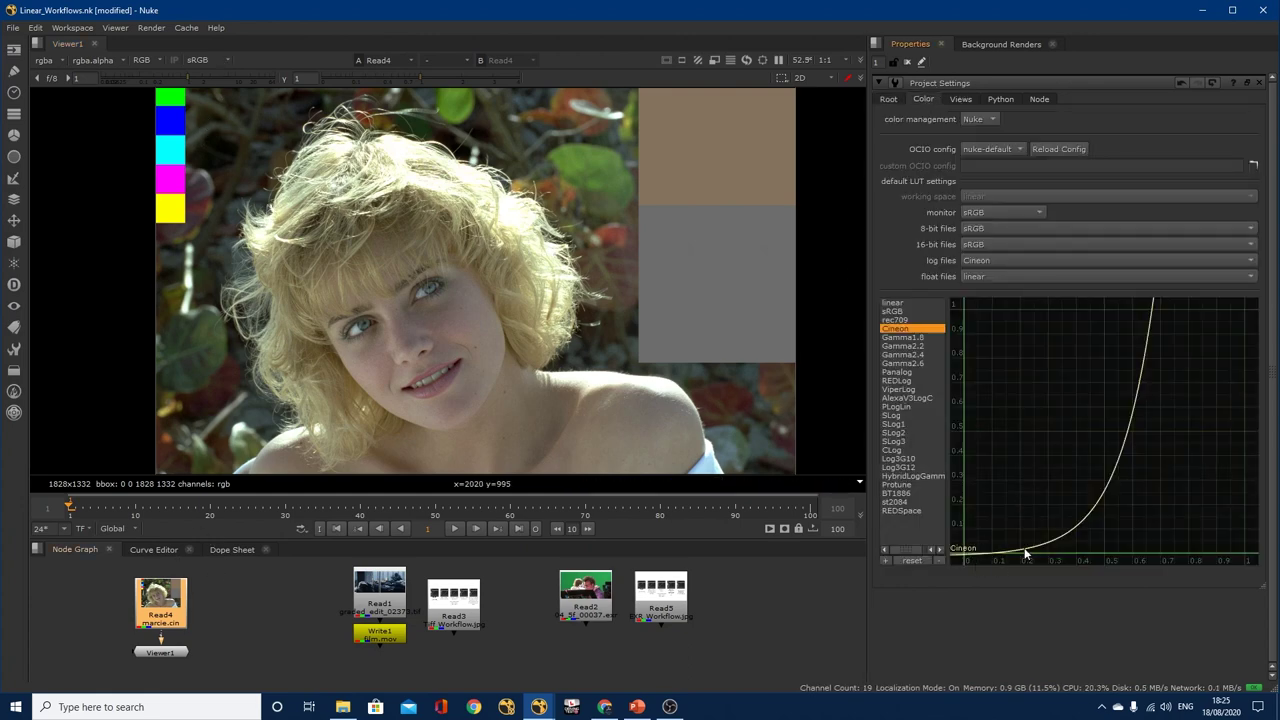
pyautogui.click(197, 60)
pyautogui.click(209, 72)
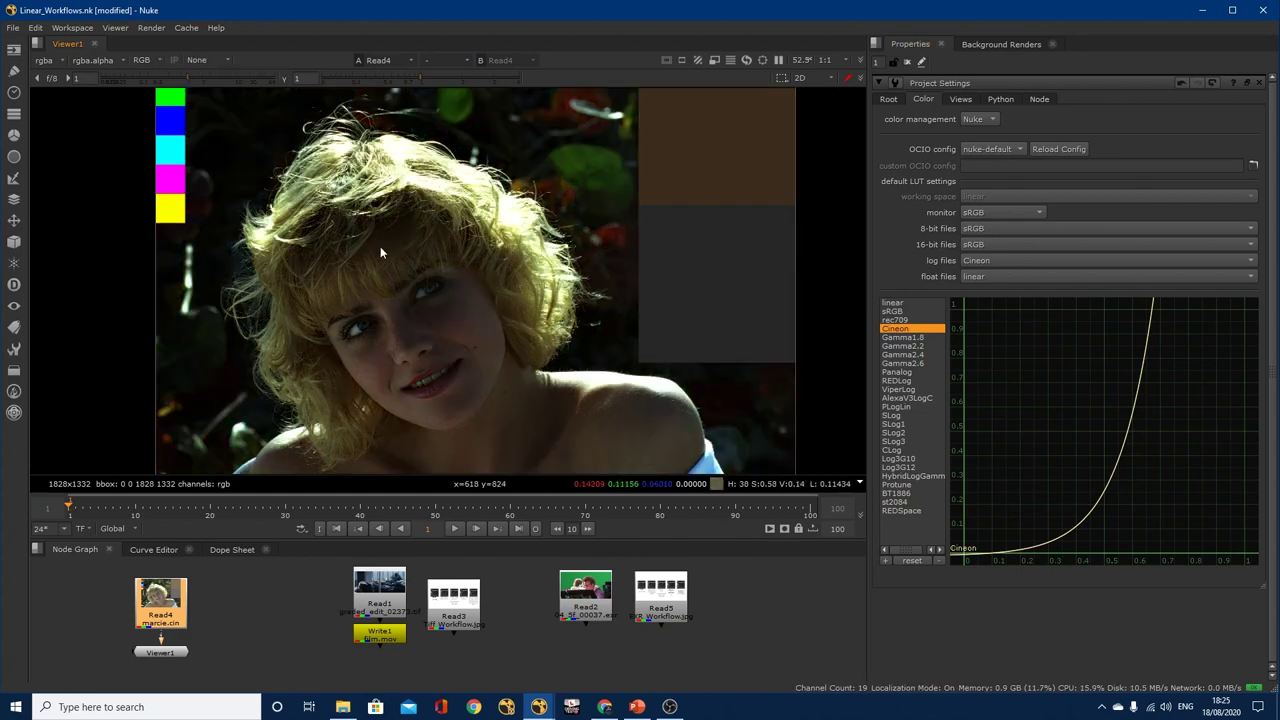
pyautogui.click(222, 57)
pyautogui.click(217, 82)
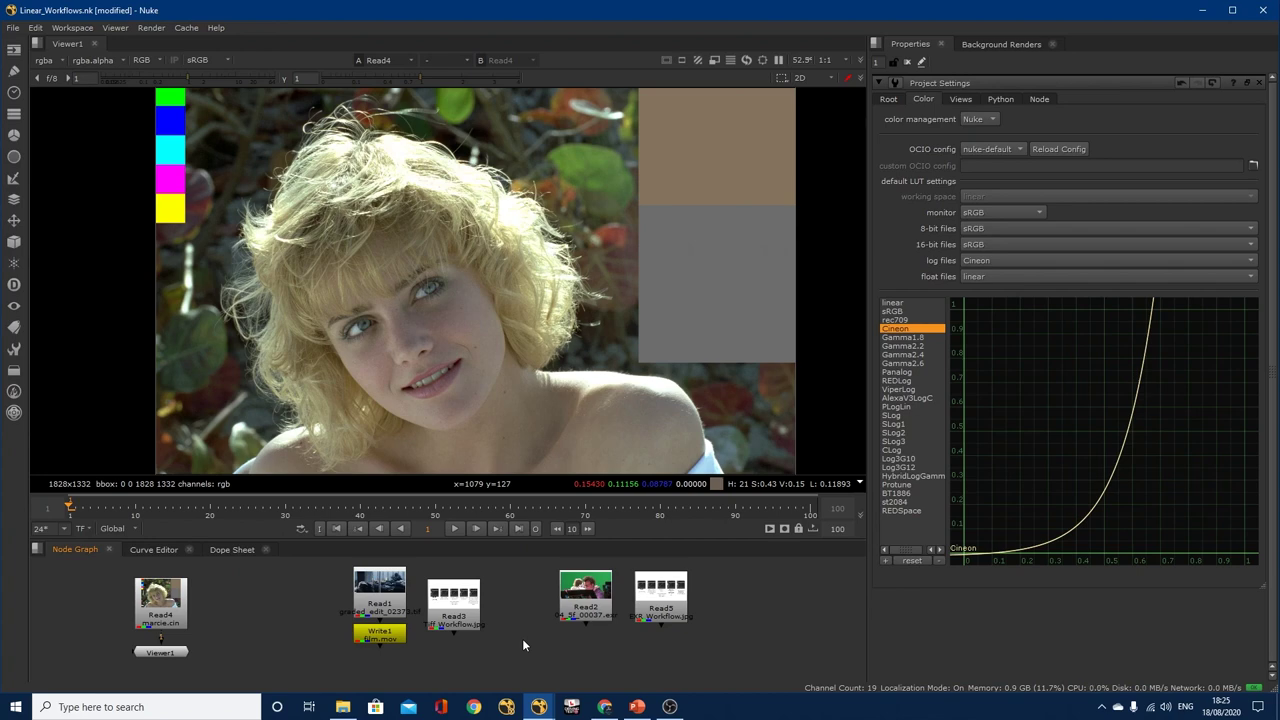
# Show the TIFF workflow chart in the viewer in place of the marcie.cin image
pyautogui.click(466, 600)
pyautogui.press('1')
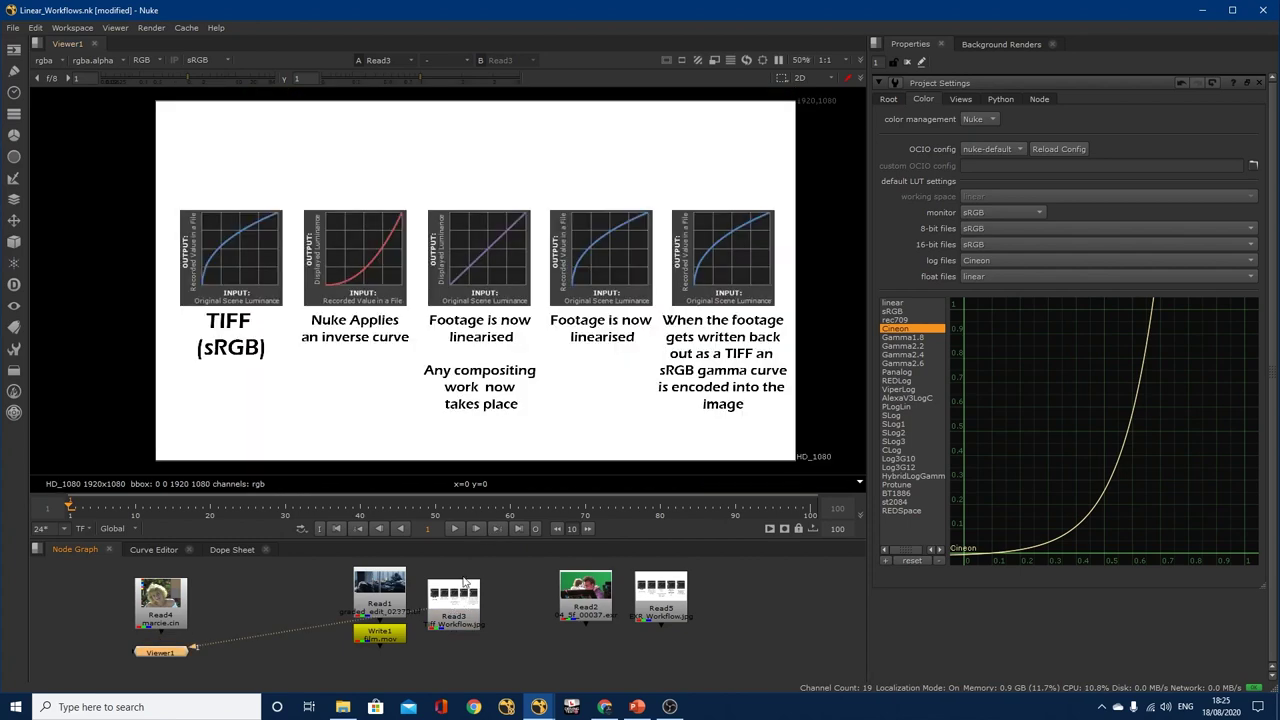